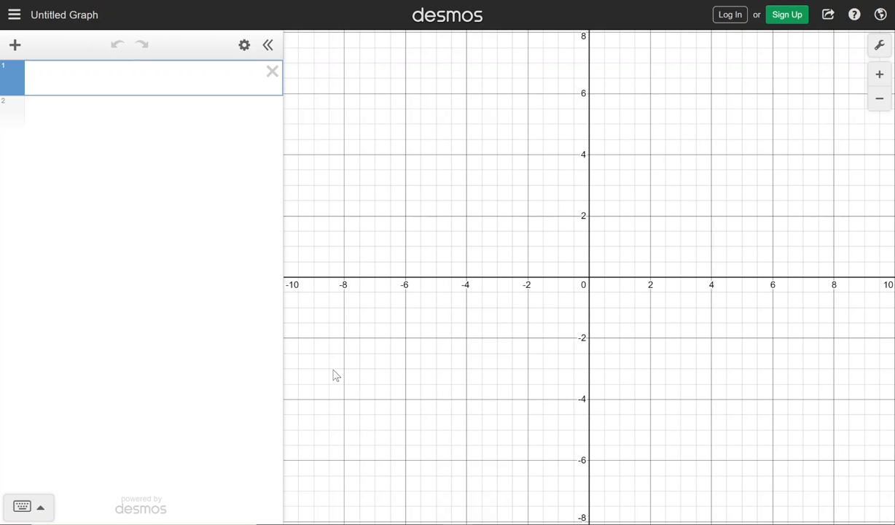
Enter the function y = 35x² + 40x − 55 as the first expression
click(148, 93)
text(y = 3)
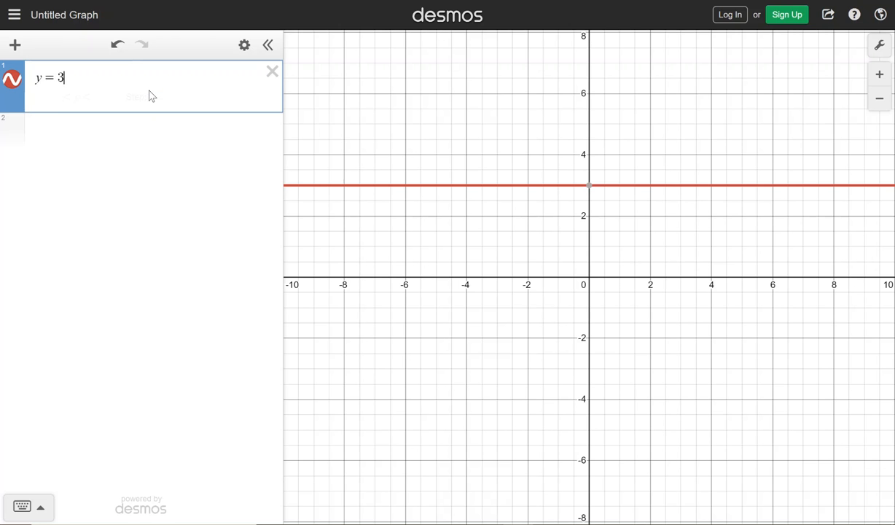
text(5x)
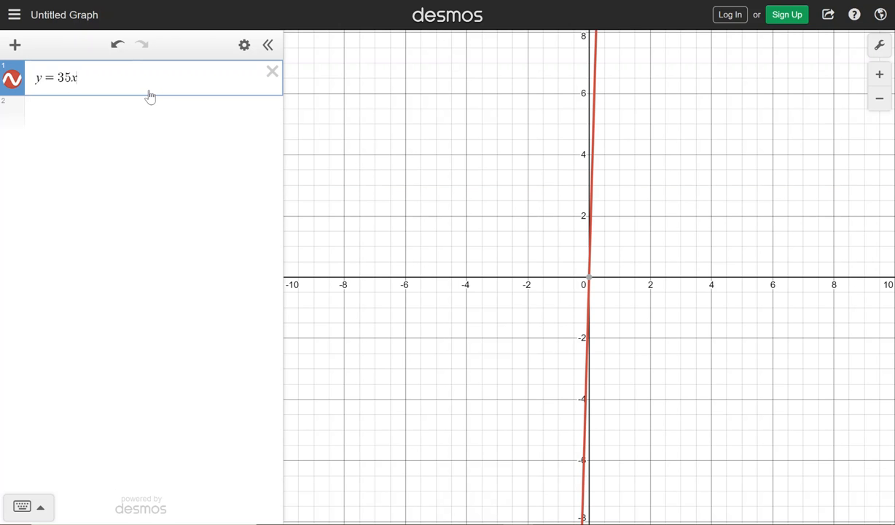
text(^2)
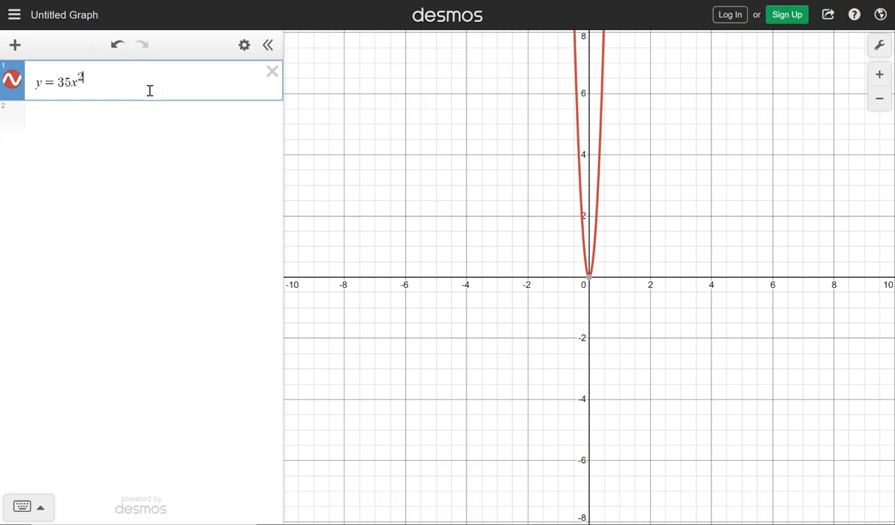
key(Right)
text(+40x)
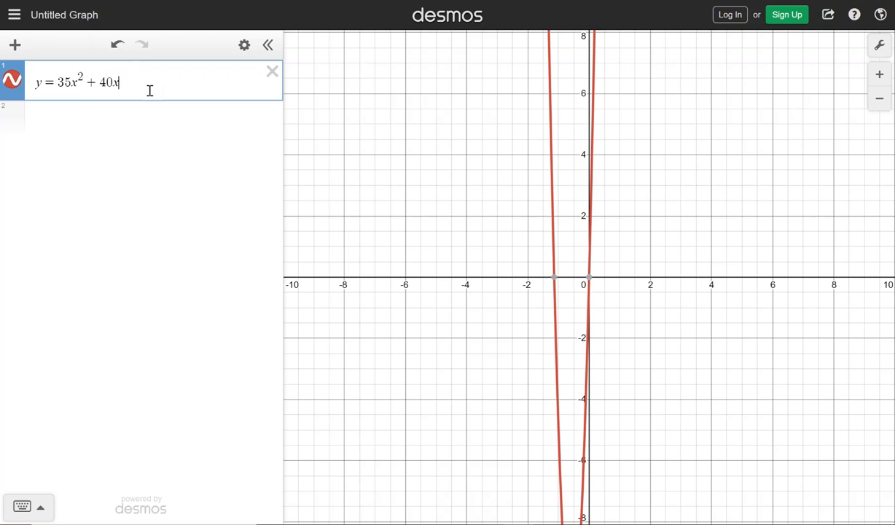
text(-55)
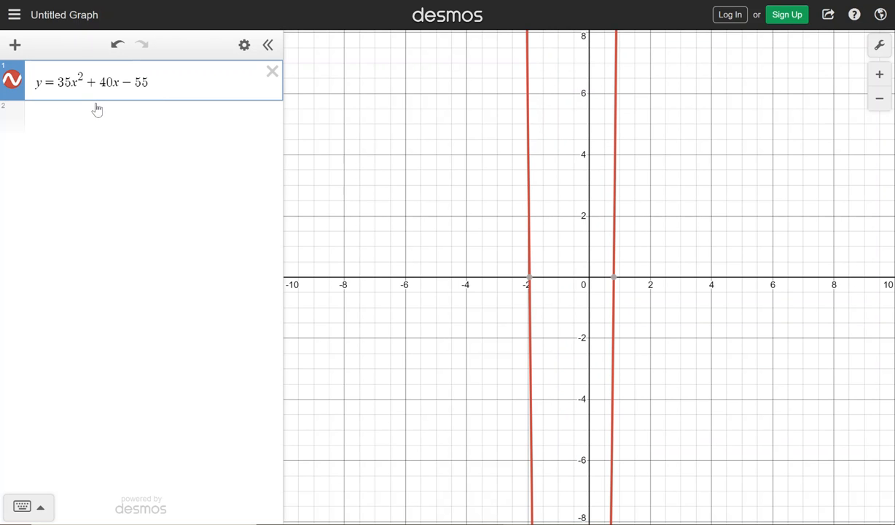
Convert the quadratic expression to a table and enter 5, 8, 0 and 3 as its first x values
click(244, 44)
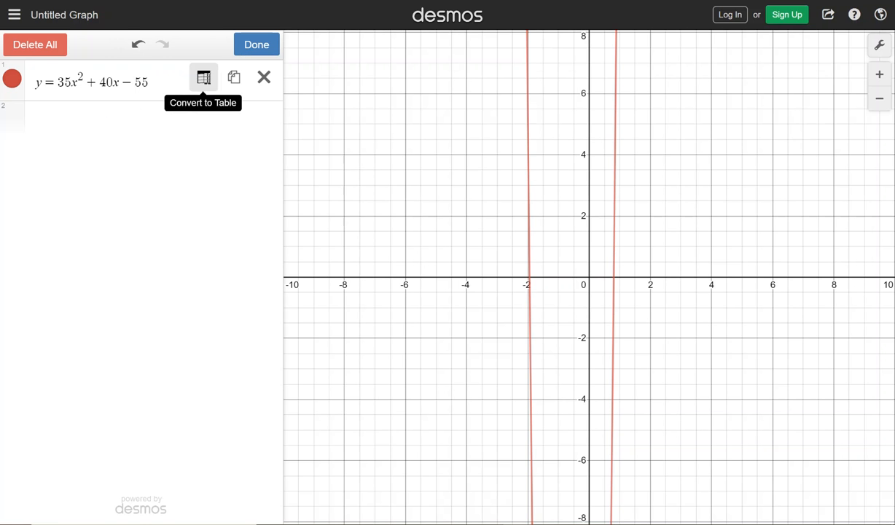
click(204, 79)
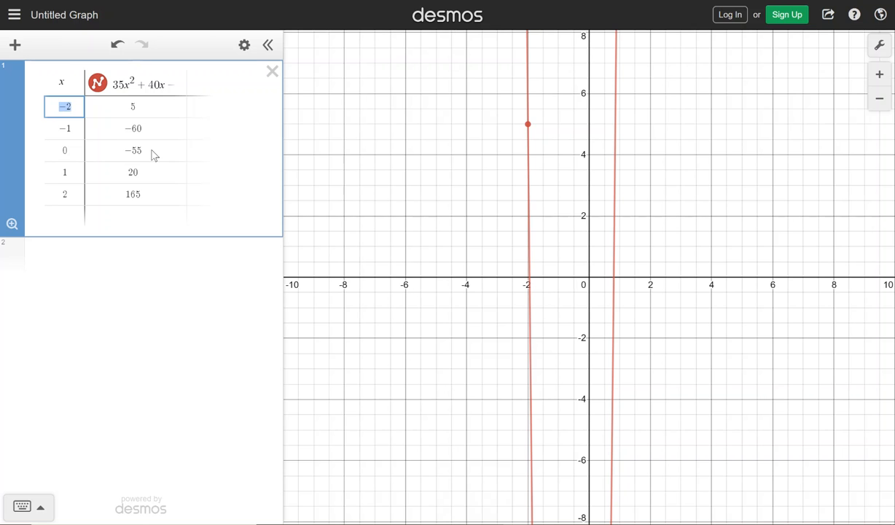
text(5)
key(Return)
text(8)
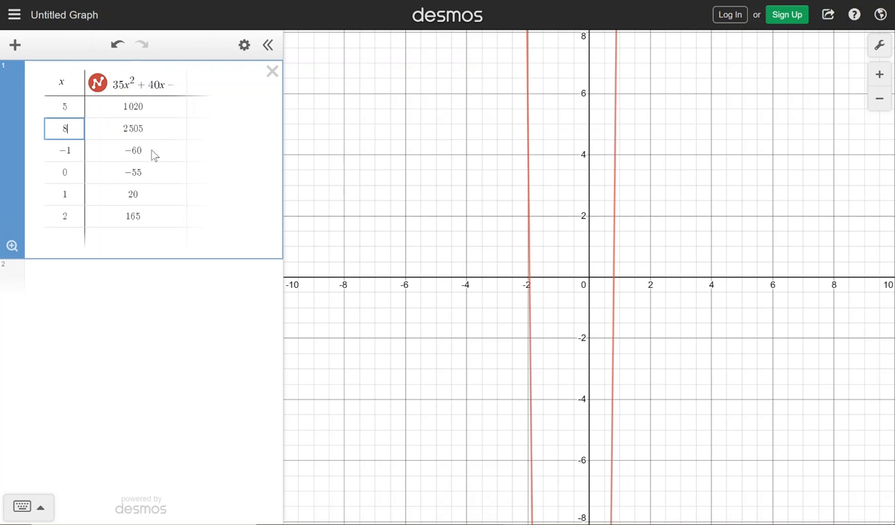
key(Return)
text(0)
key(Return)
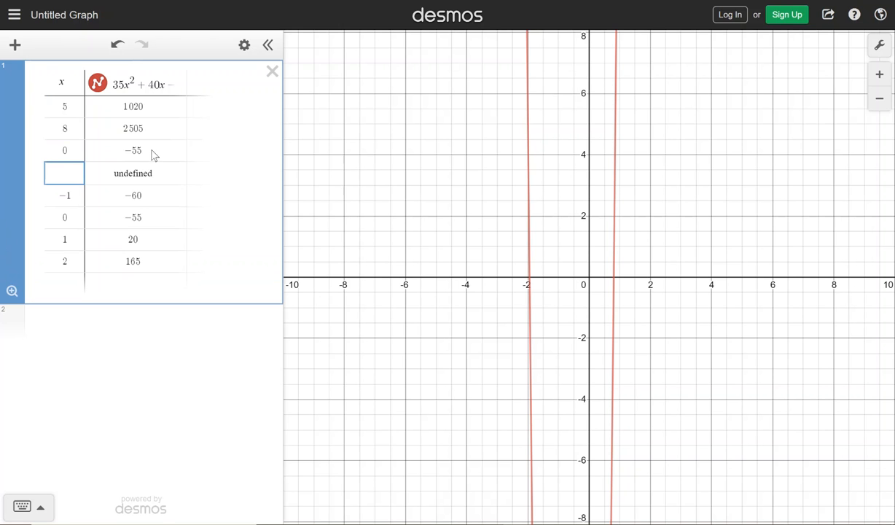
text(3)
key(Return)
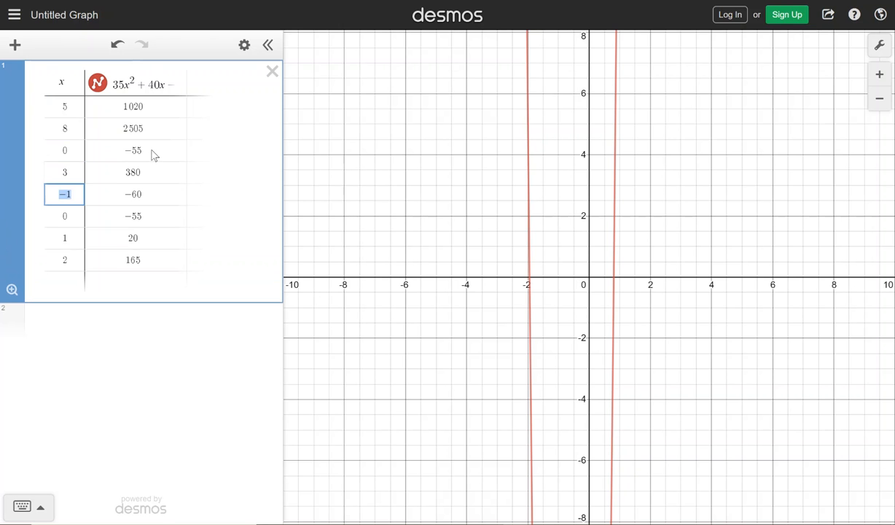
Continue the table's x column below the 3 with the values 20, −3, 1/4 and −1/2
text(20)
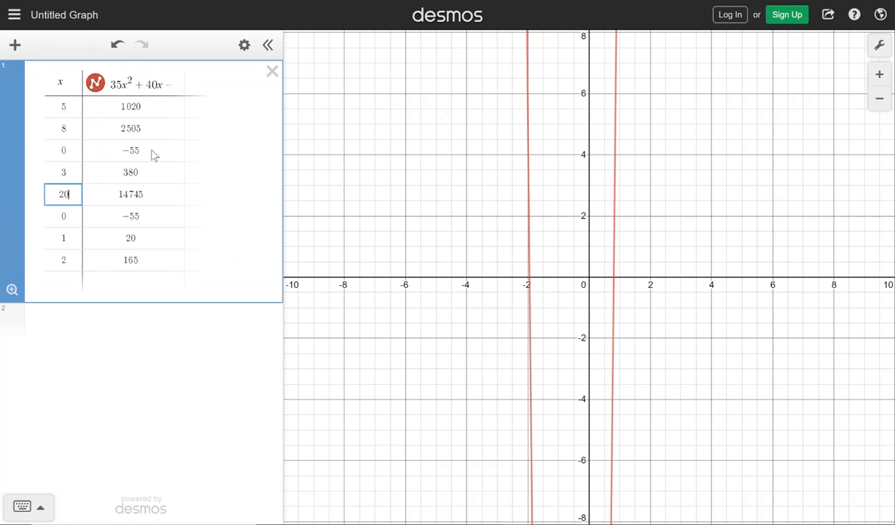
key(Return)
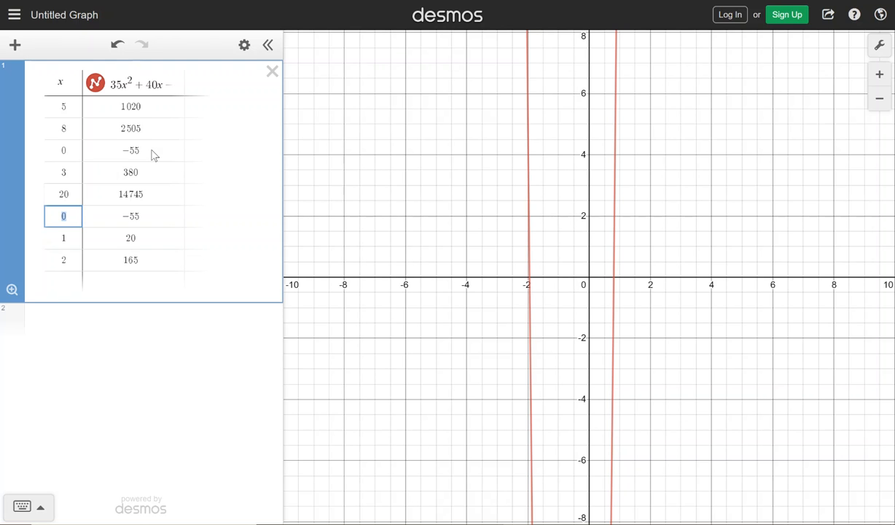
text(-)
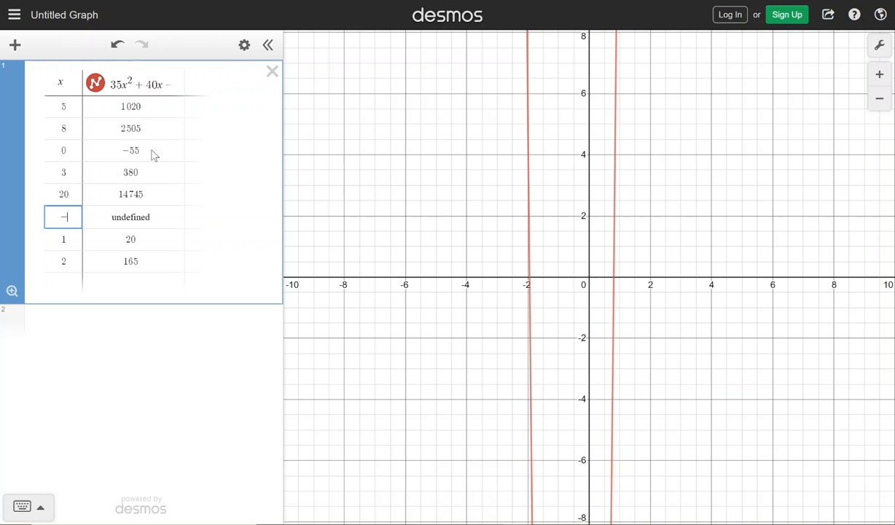
text(3)
key(Return)
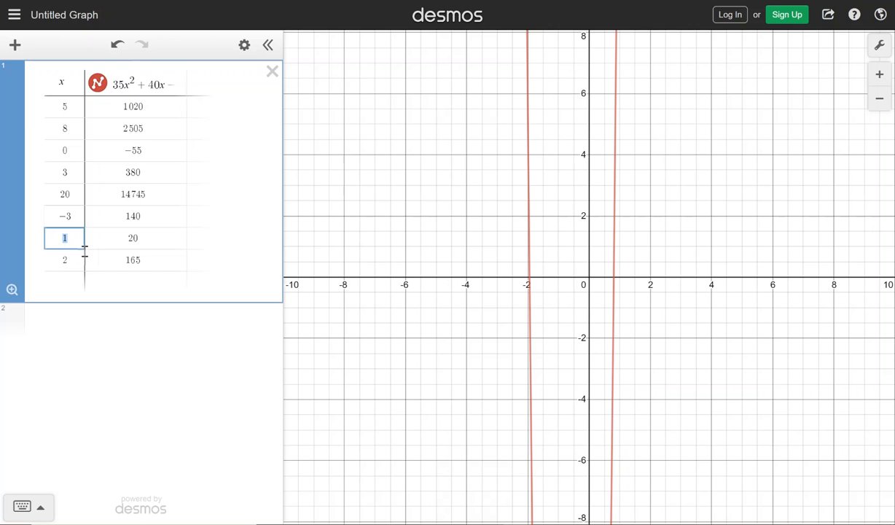
text(/4)
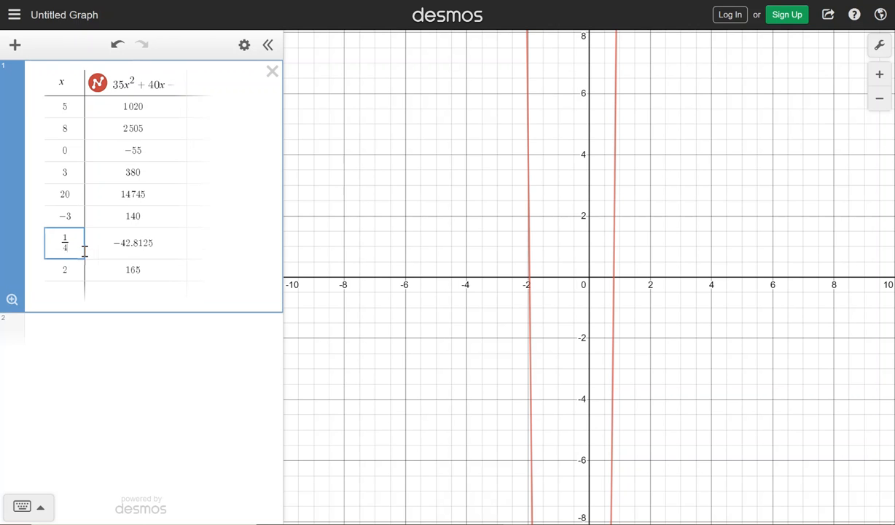
key(Return)
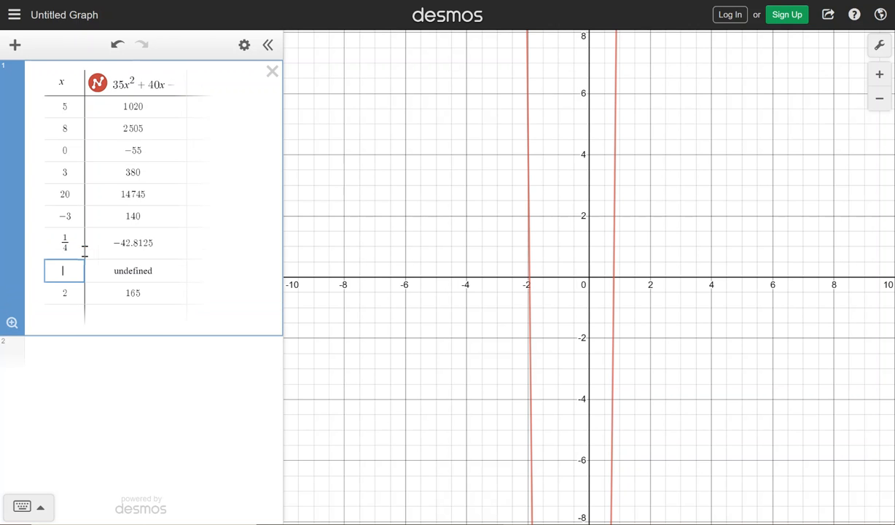
text(-1/2)
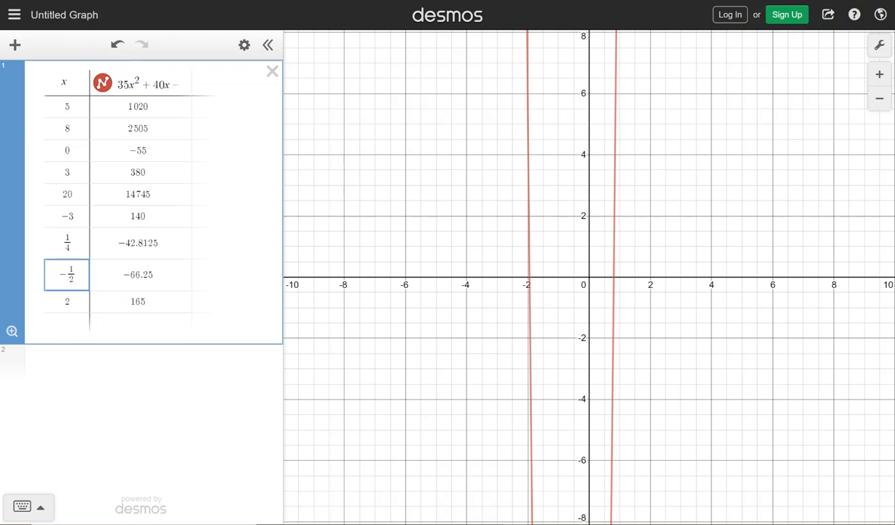
click(244, 47)
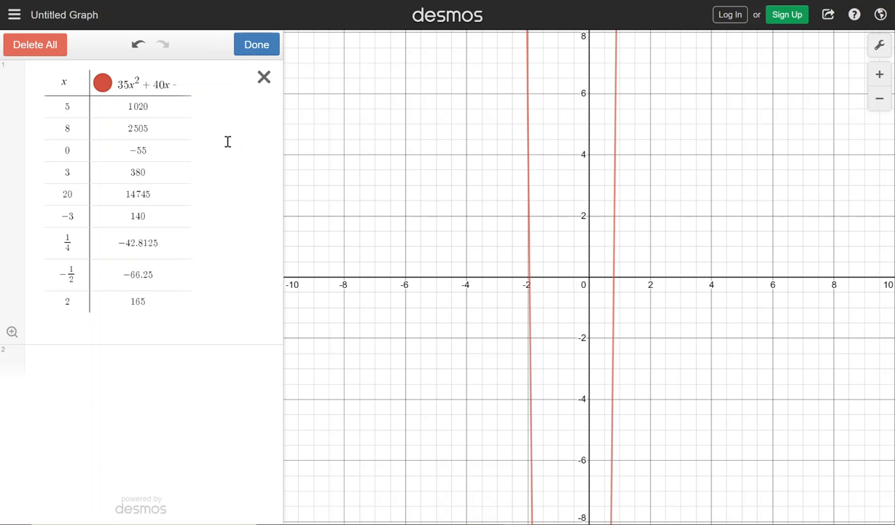
click(232, 172)
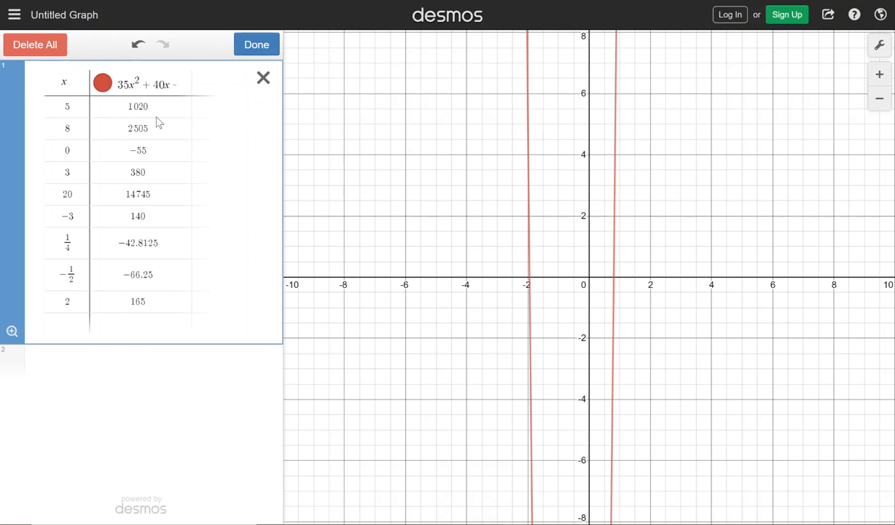
Set the x-axis step to 1 and give the y-axis a range of −200 to 200 with a step of 25
click(877, 47)
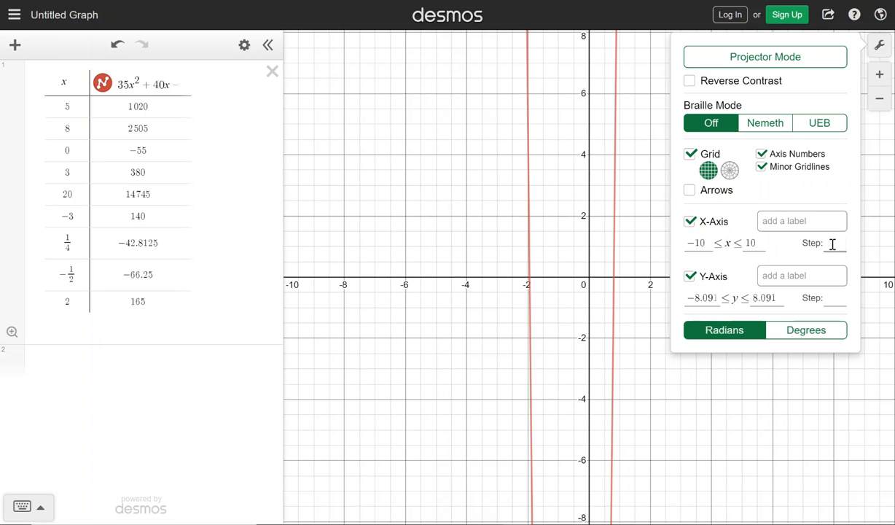
text(1)
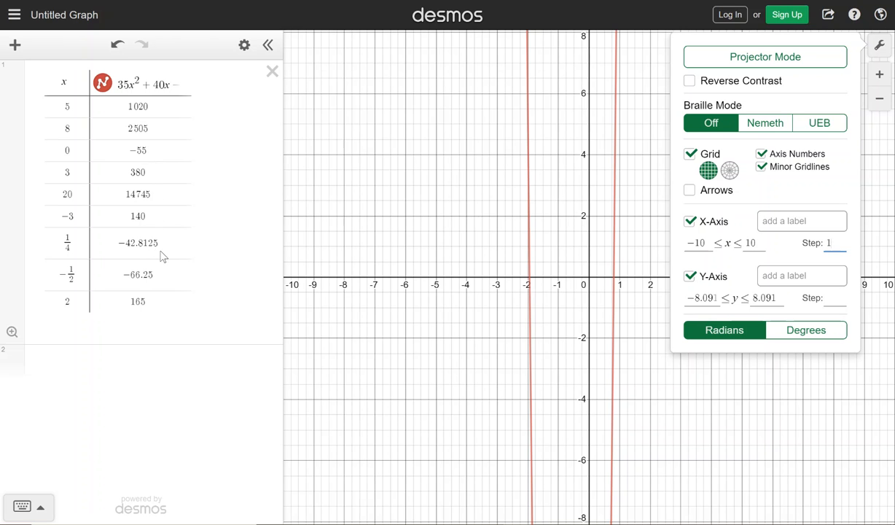
drag(703, 298, 674, 302)
text(-200)
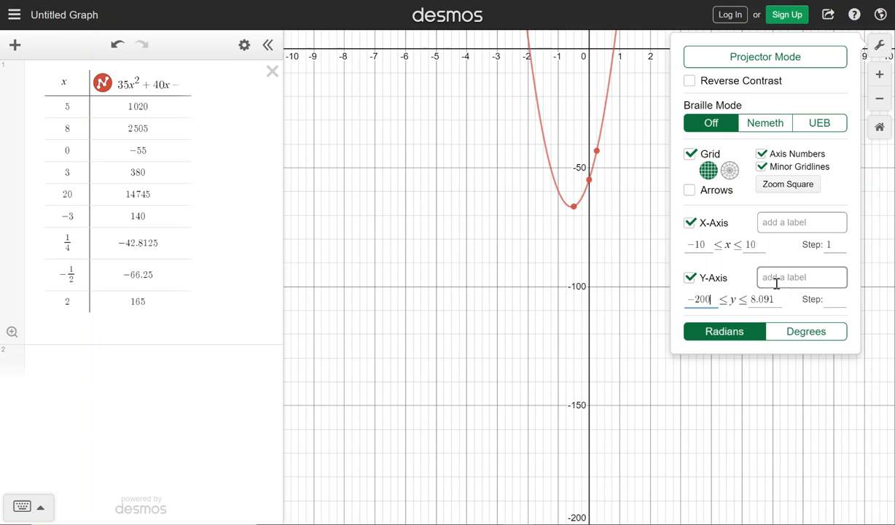
drag(770, 298, 723, 299)
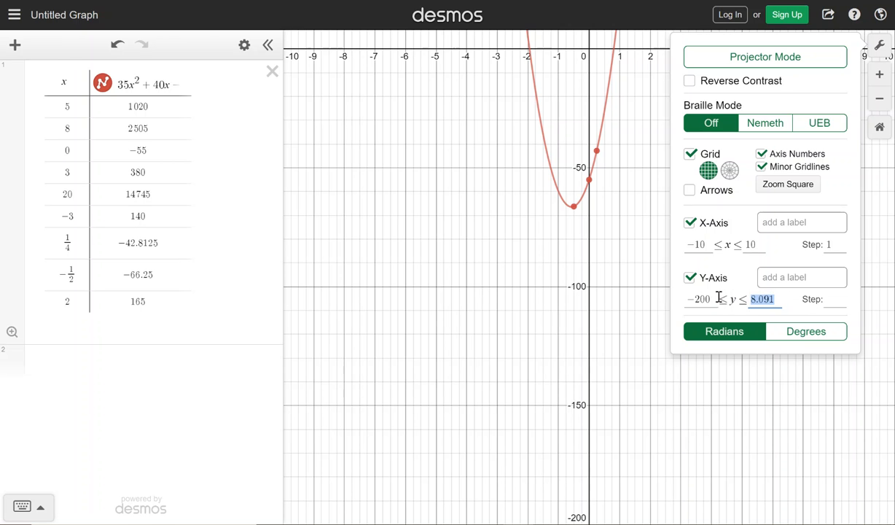
text(200)
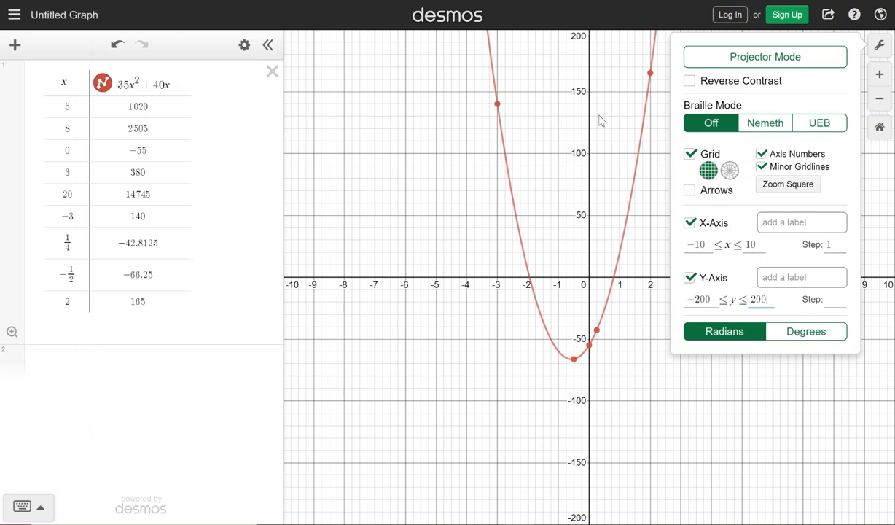
click(836, 300)
text(2)
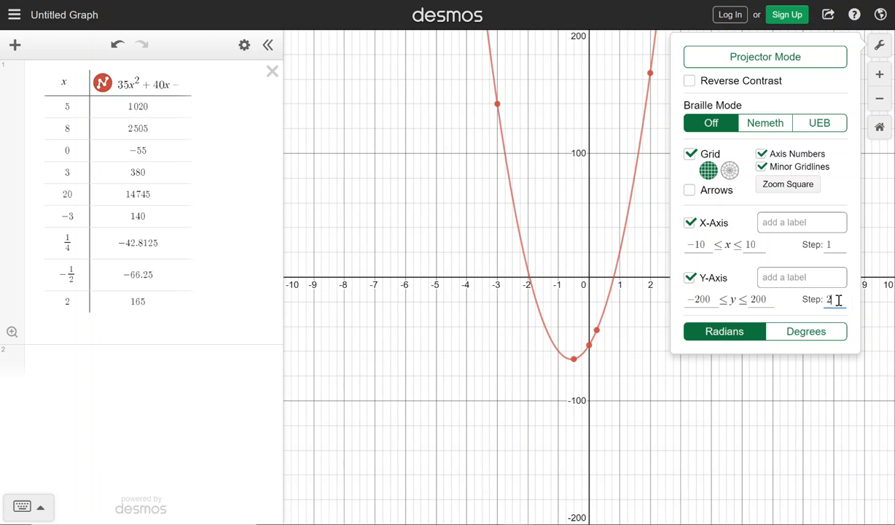
text(5)
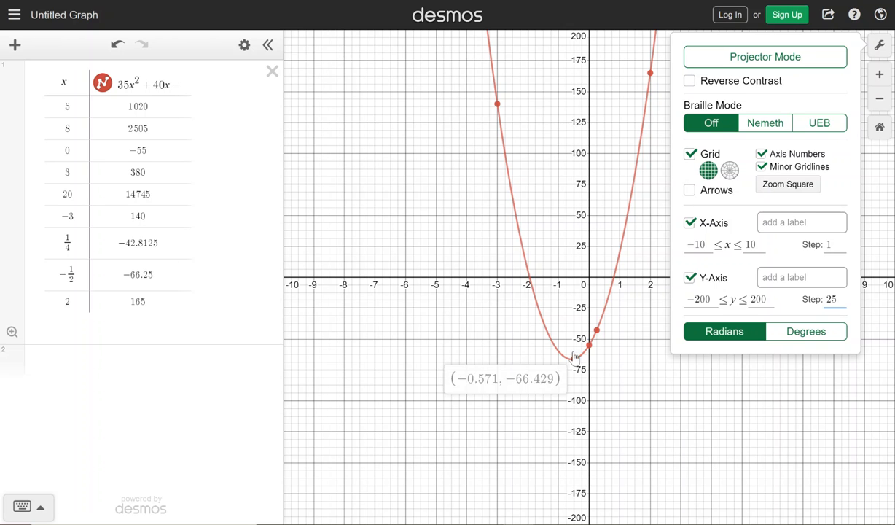
Close the graph settings and examine the parabola's vertex, its plotted points and its upper branches at different scales
mouse_move(573, 370)
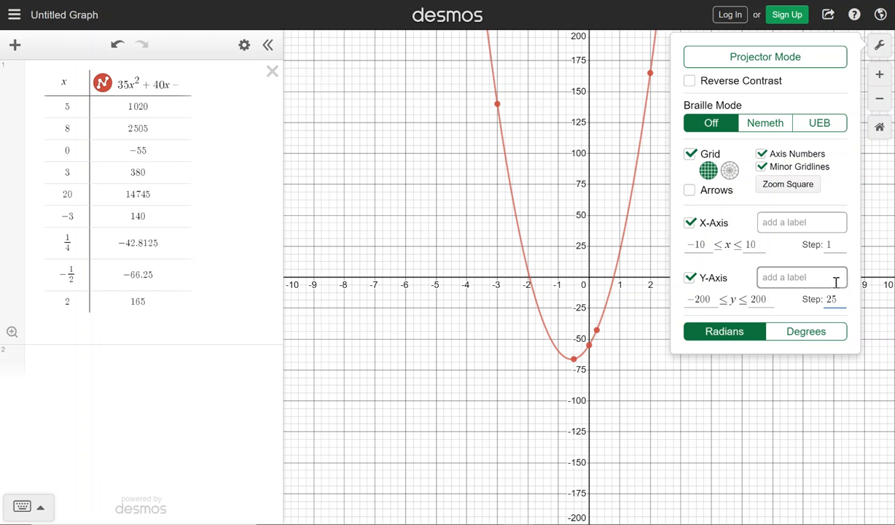
click(683, 380)
drag(652, 154, 647, 300)
scroll(653, 274, down, 4)
scroll(651, 274, up, 4)
scroll(649, 274, down, 3)
scroll(642, 270, up, 2)
scroll(635, 264, down, 2)
scroll(633, 258, up, 1)
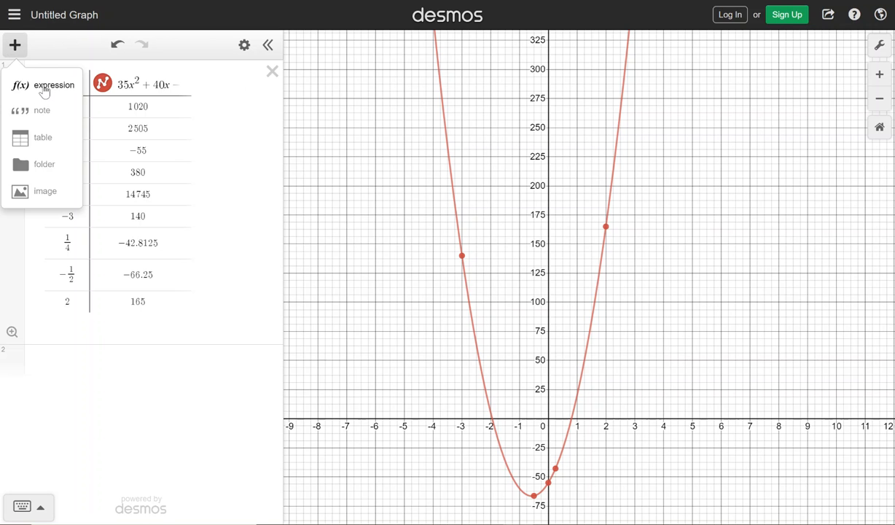
Insert an empty expression above the table and replace the whole graph with a new blank one
click(43, 87)
click(15, 44)
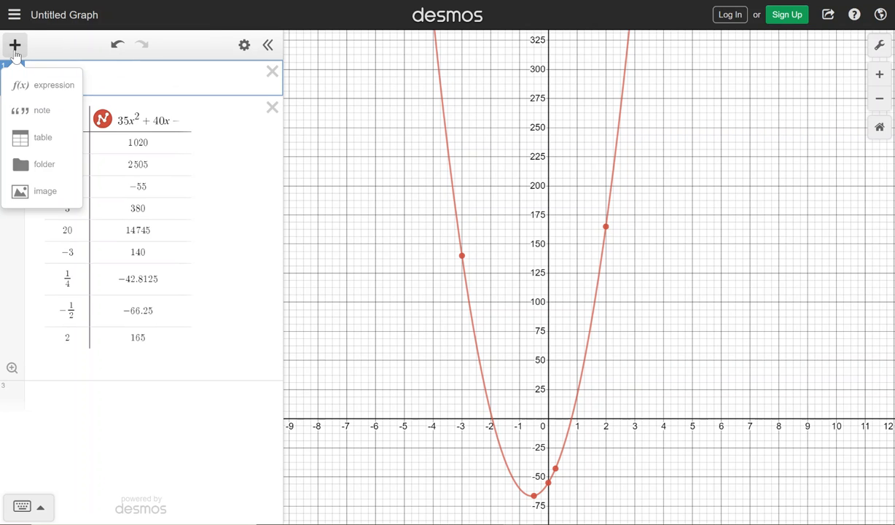
click(14, 14)
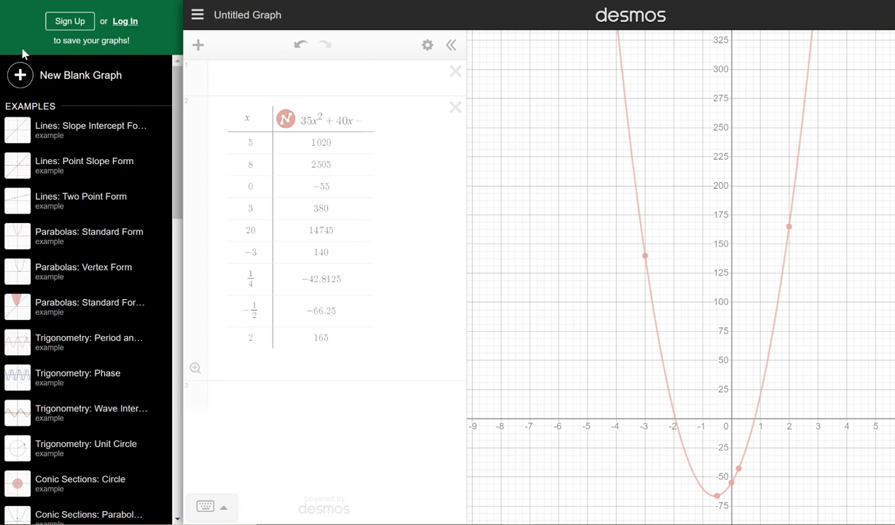
click(22, 73)
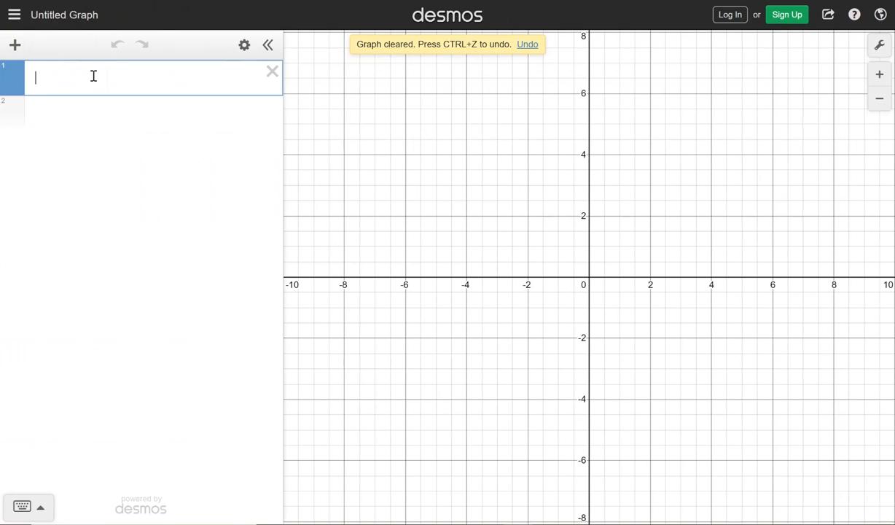
Enter the rational function y = x/(x² + 1) as the first expression of the blank graph
text(y=x/)
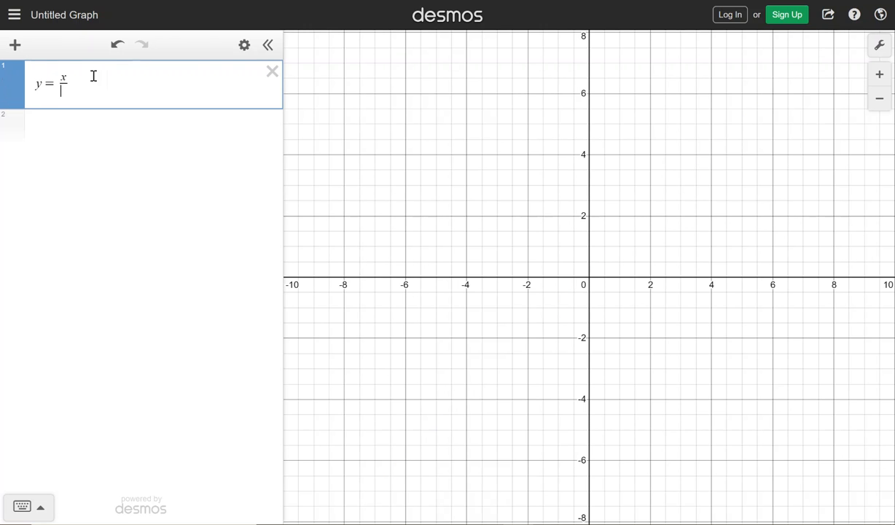
text(x)
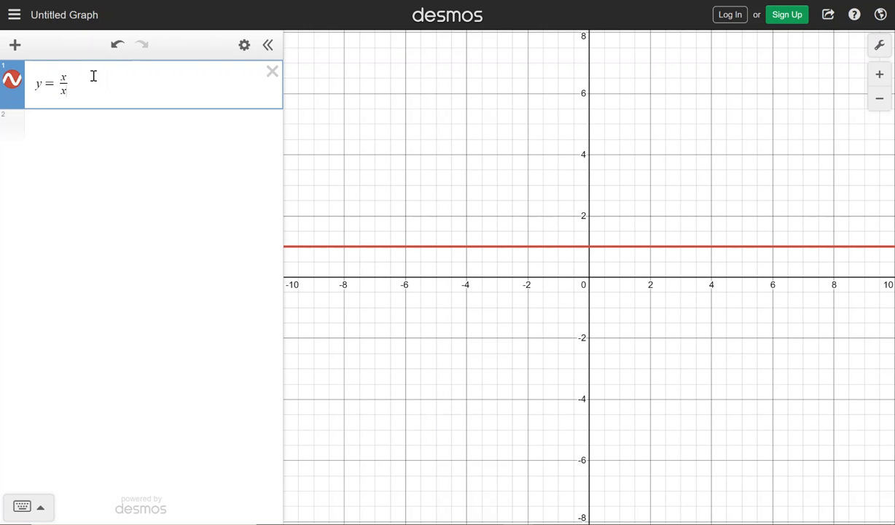
text(^2)
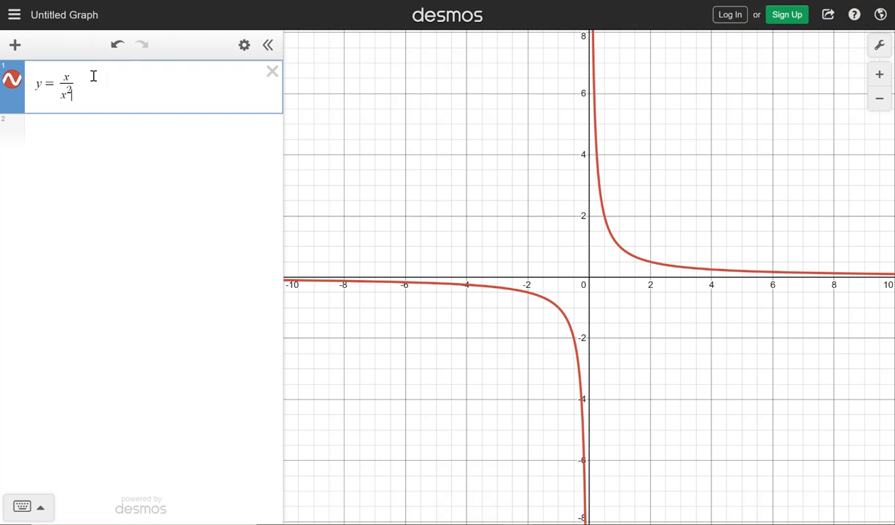
key(Right)
text(+1)
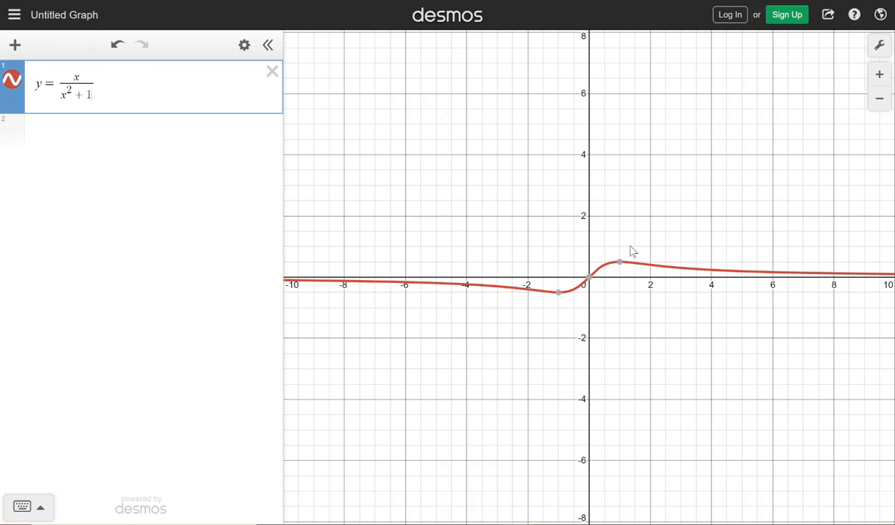
Set the step of both the x-axis and the y-axis to 0.25 in the graph settings
click(878, 45)
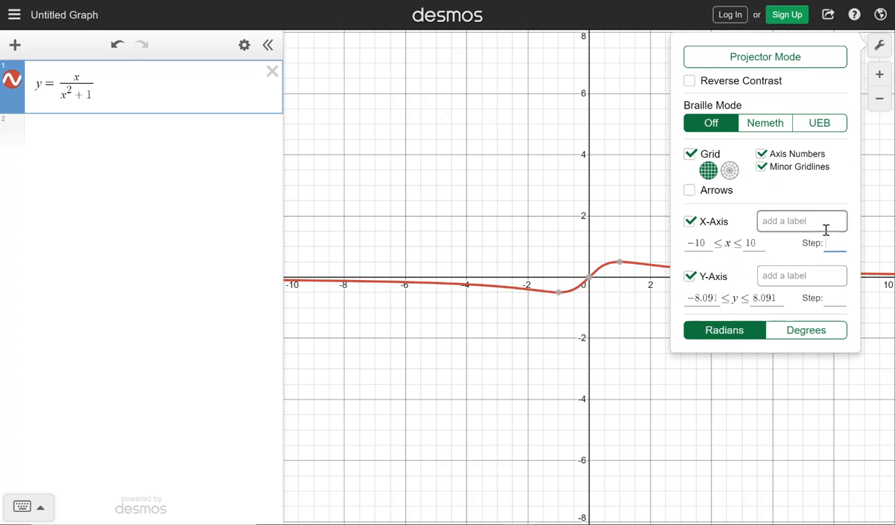
text(.25)
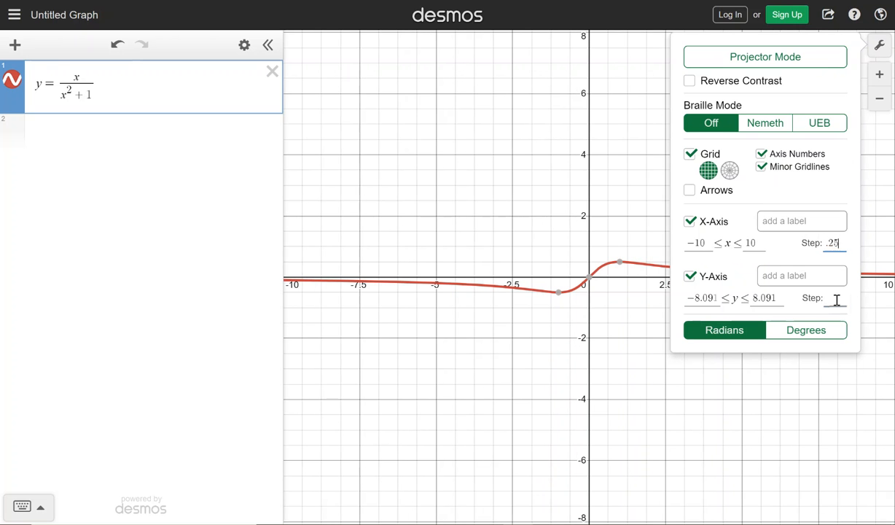
text(.25)
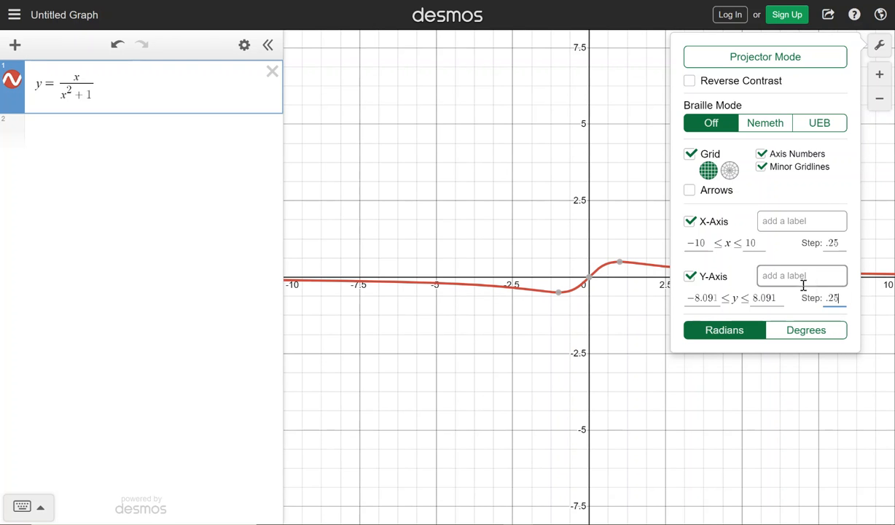
click(622, 402)
scroll(631, 313, up, 3)
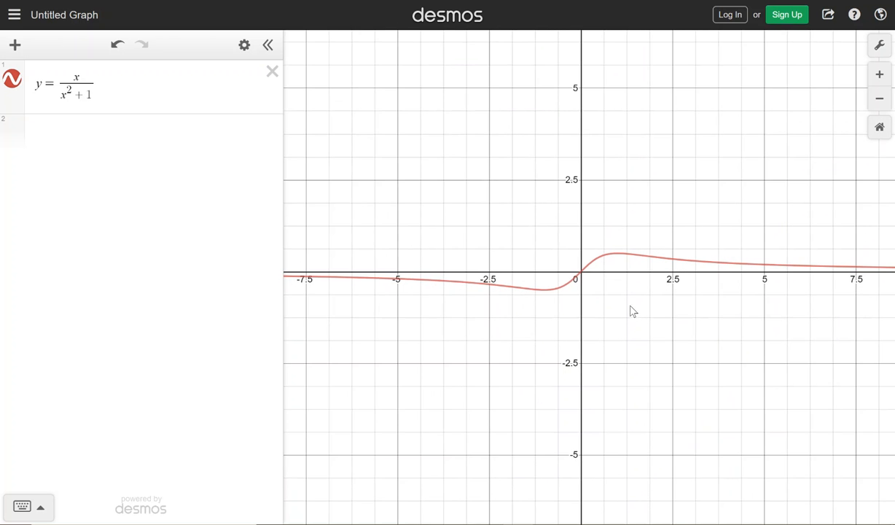
Set the y-axis range to −1 ≤ y ≤ 1 and close the graph settings
click(880, 47)
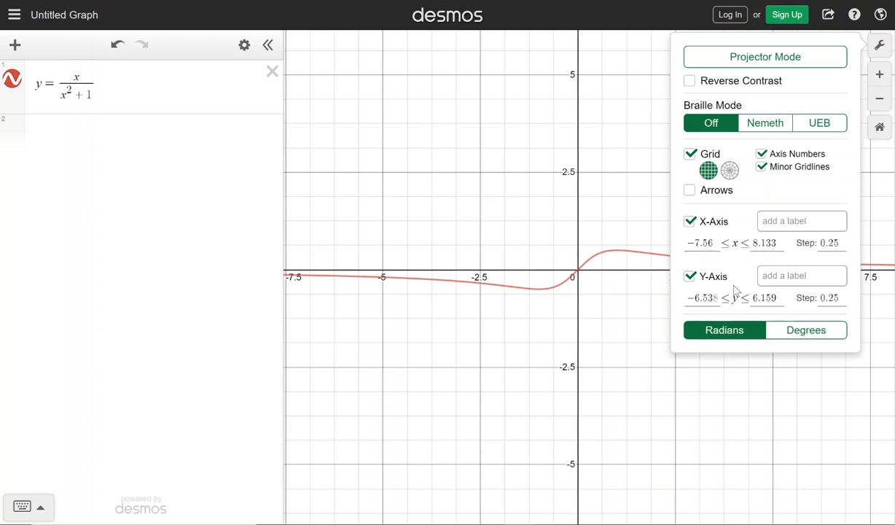
drag(723, 293, 664, 296)
text(-1)
key(Tab)
text(1)
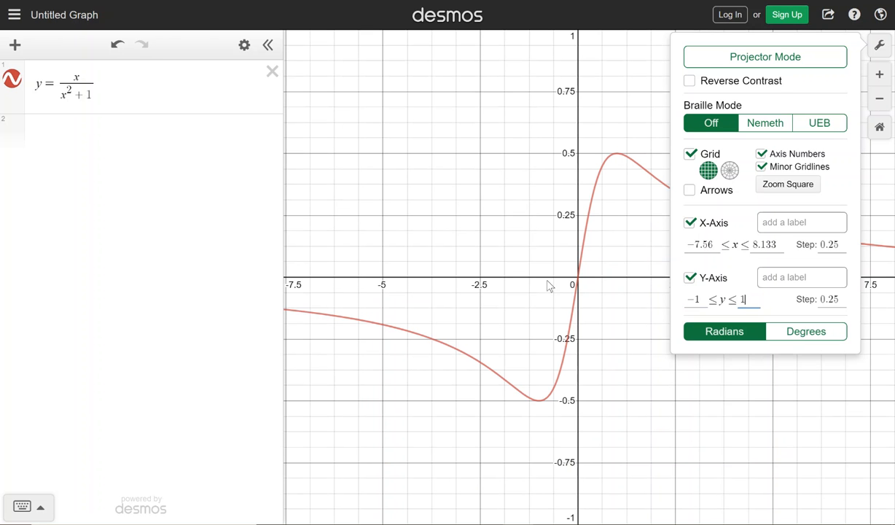
click(610, 431)
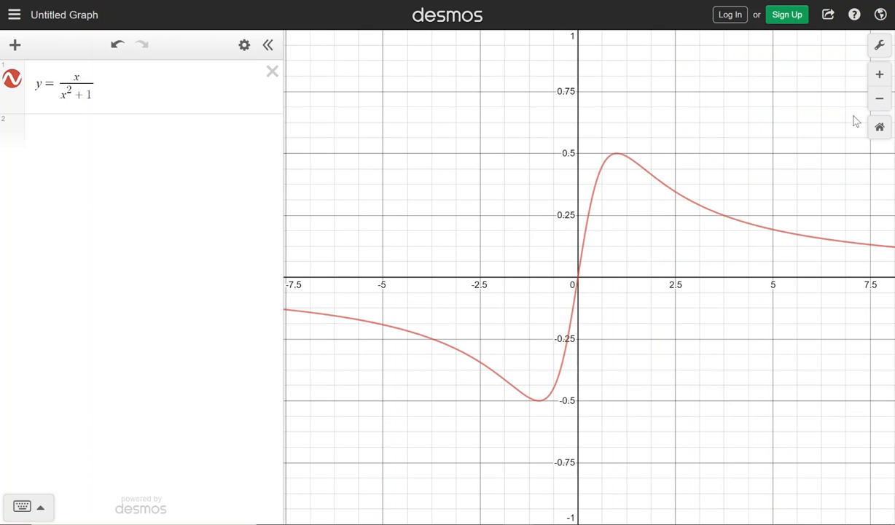
Narrow the y-axis range to −0.5 ≤ y ≤ 0.5 and close the graph settings to view the whole curve
click(880, 46)
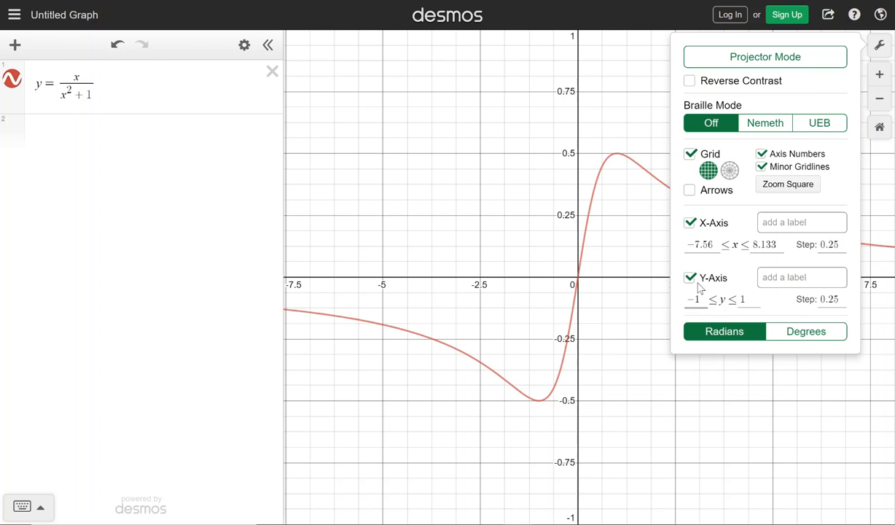
drag(701, 300, 683, 305)
key(BackSpace)
text(-.5)
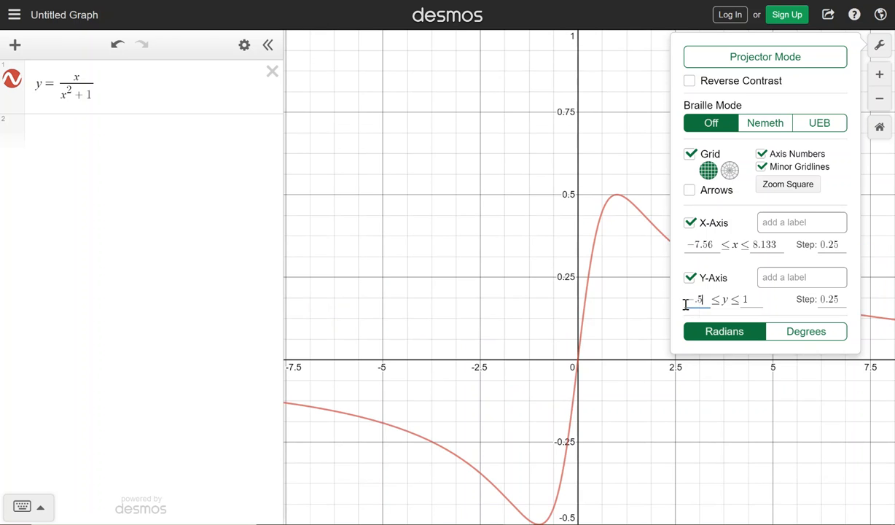
click(753, 300)
text(.5)
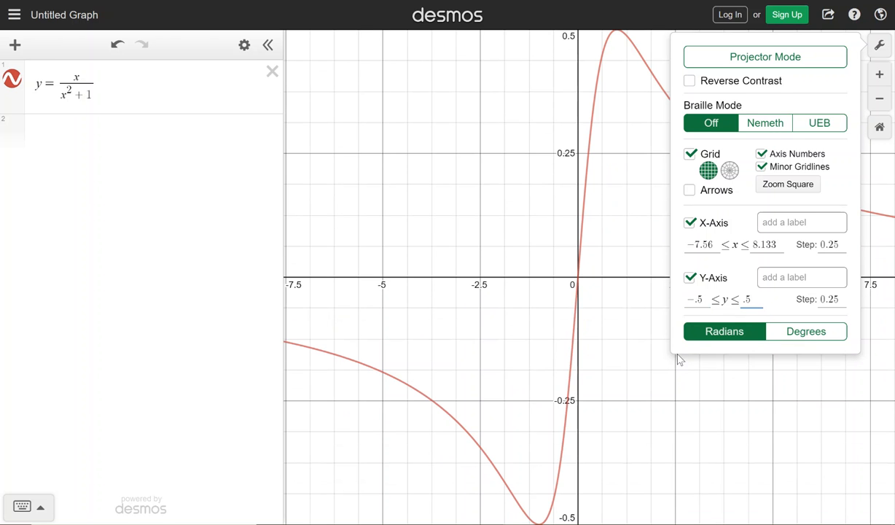
click(670, 406)
scroll(660, 441, up, 2)
scroll(660, 437, down, 3)
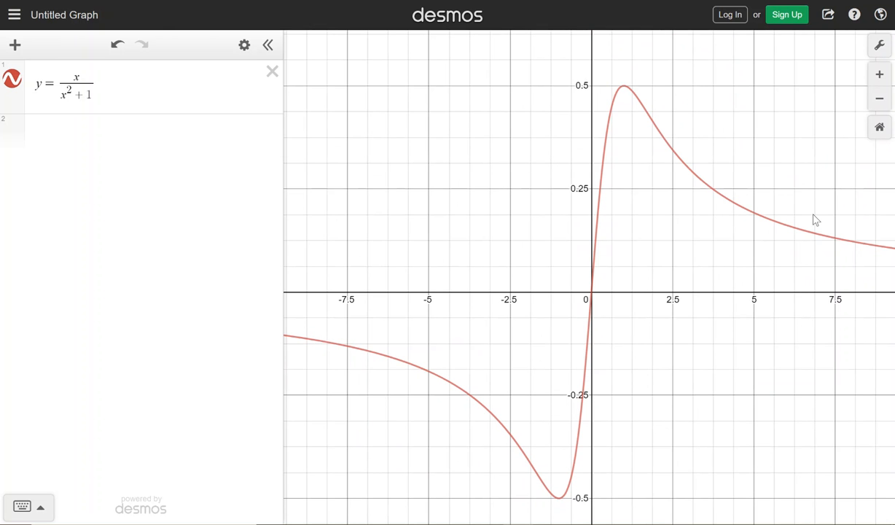
Convert the rational function y = x/(x² + 1) into a table of values
click(880, 45)
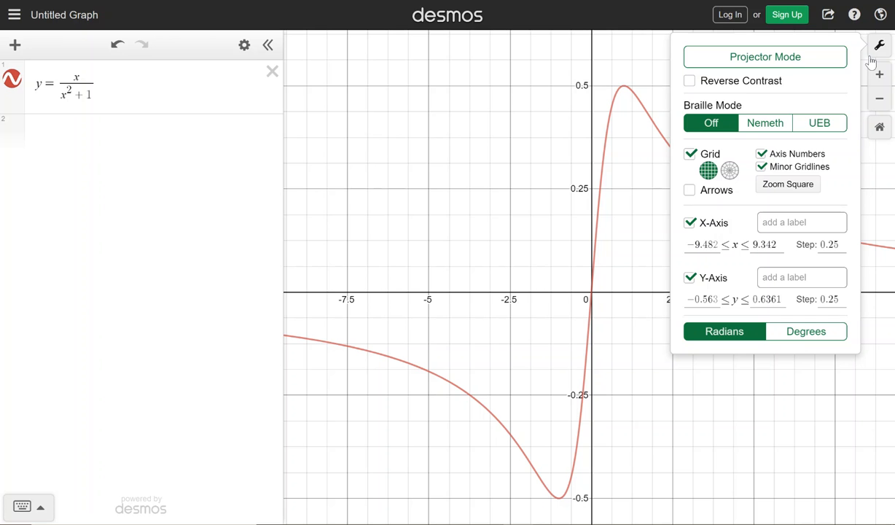
click(172, 80)
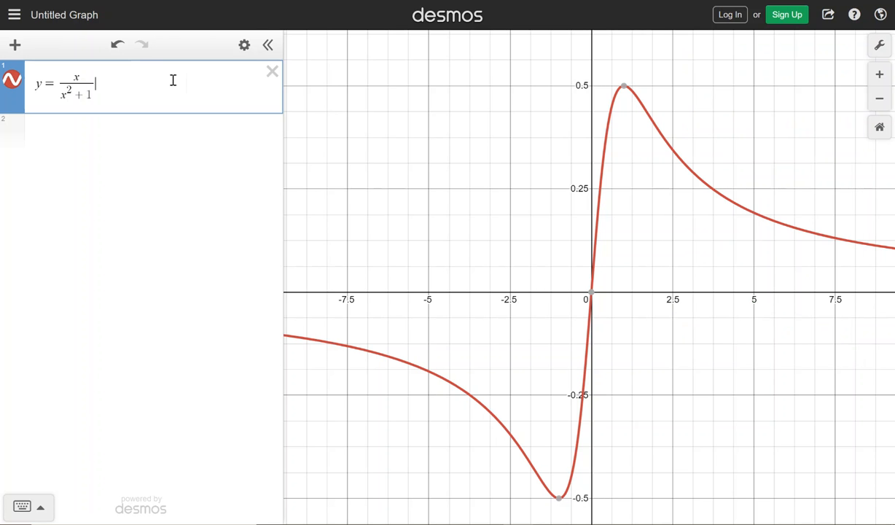
click(244, 47)
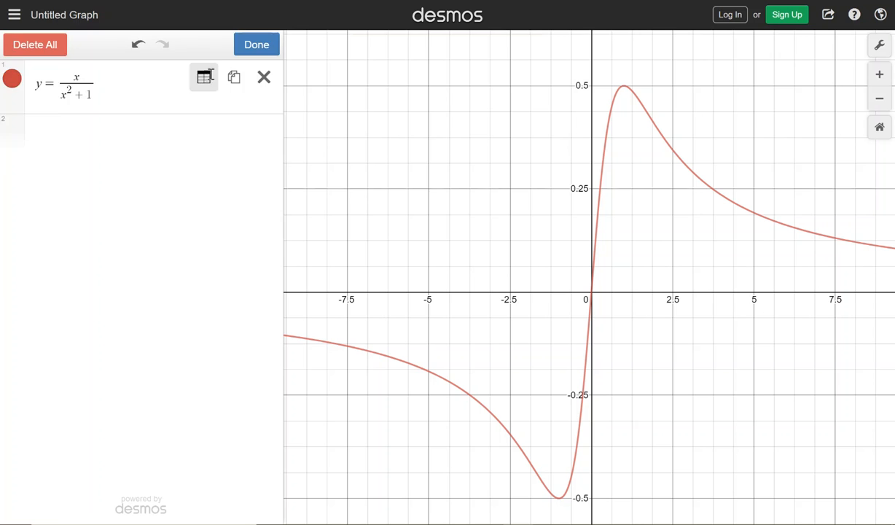
click(202, 75)
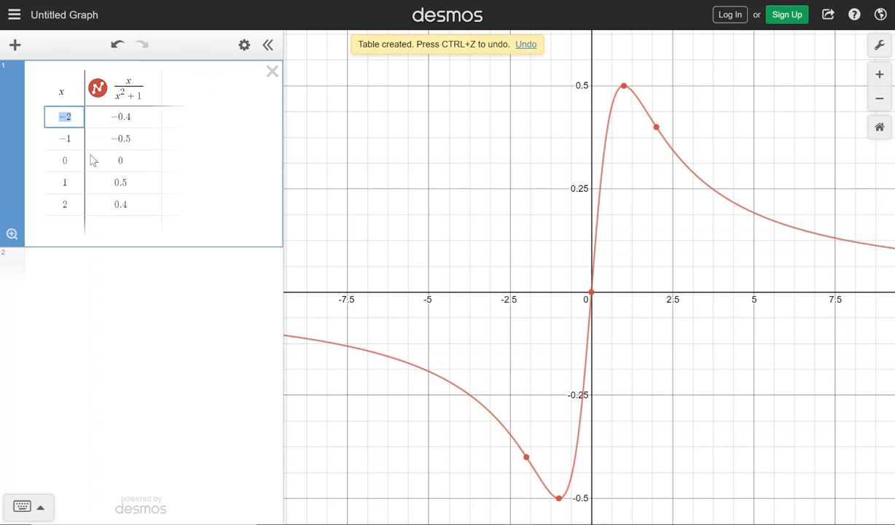
Replace the table's five x-values with 1, 2, 3, 300 and −55
text(1)
key(Return)
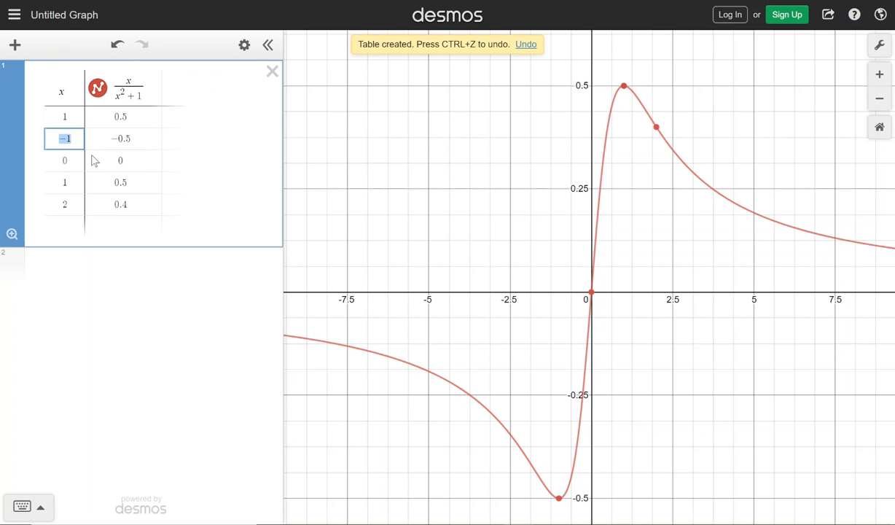
text(2)
key(Return)
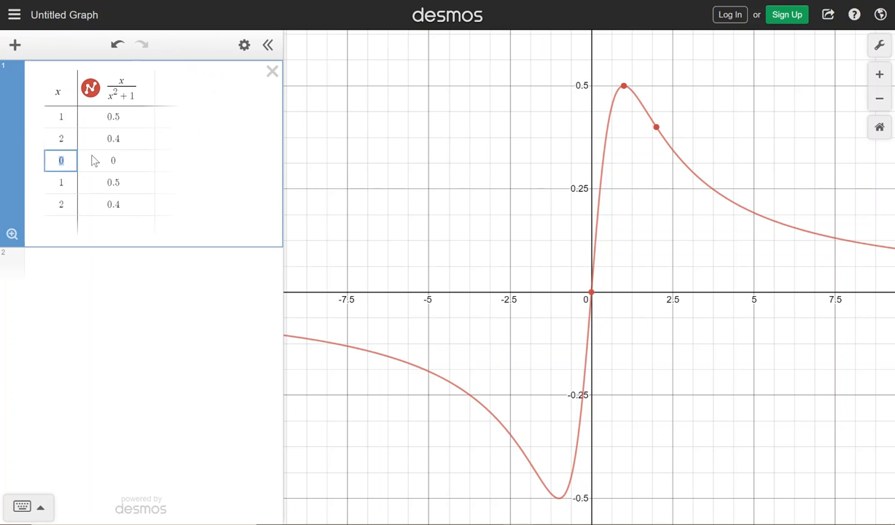
text(3)
key(Return)
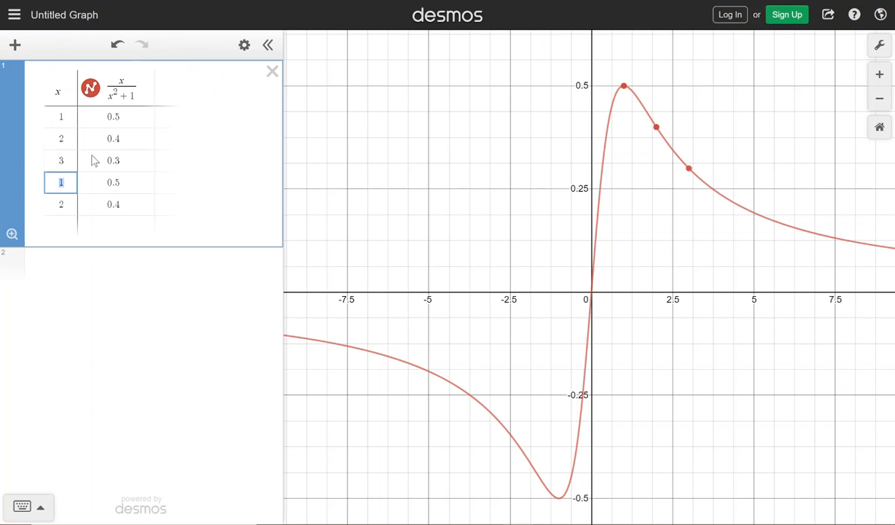
text(300)
key(Return)
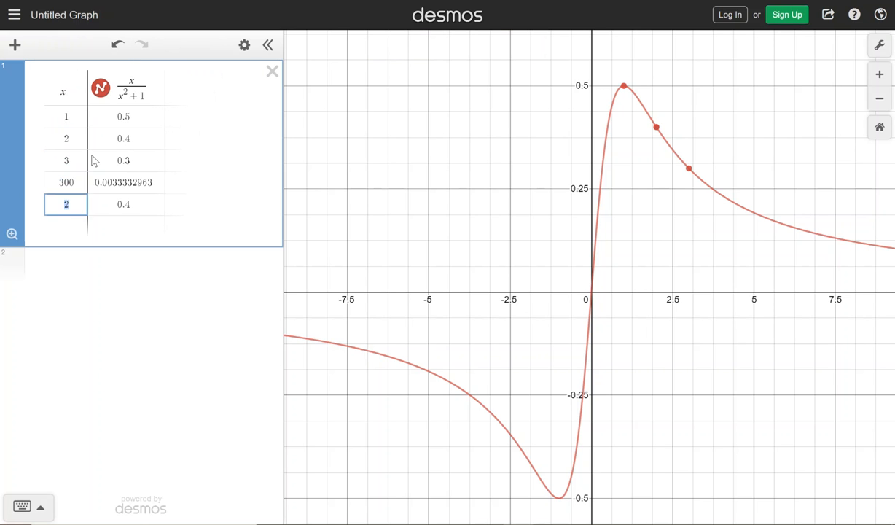
text(-55)
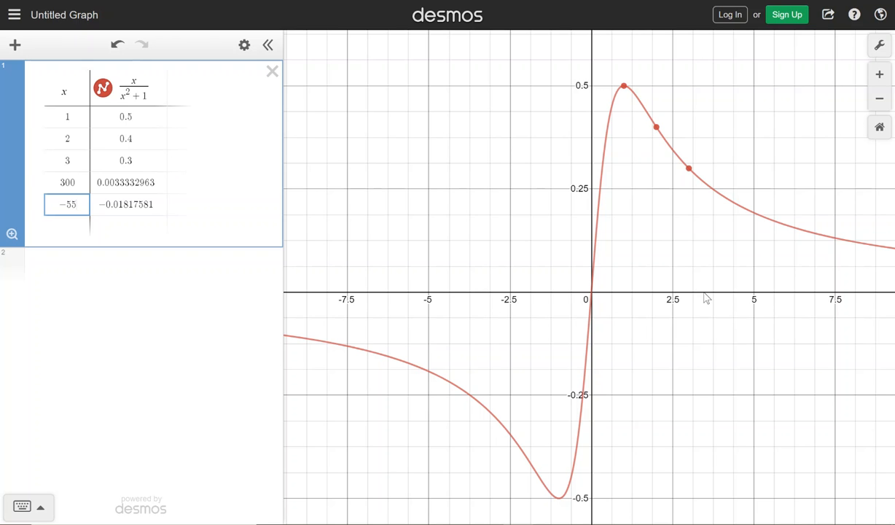
click(817, 480)
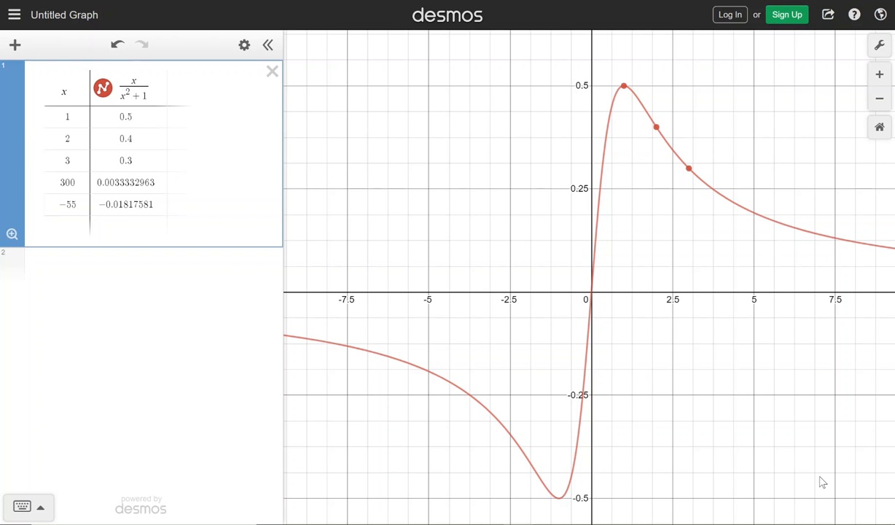